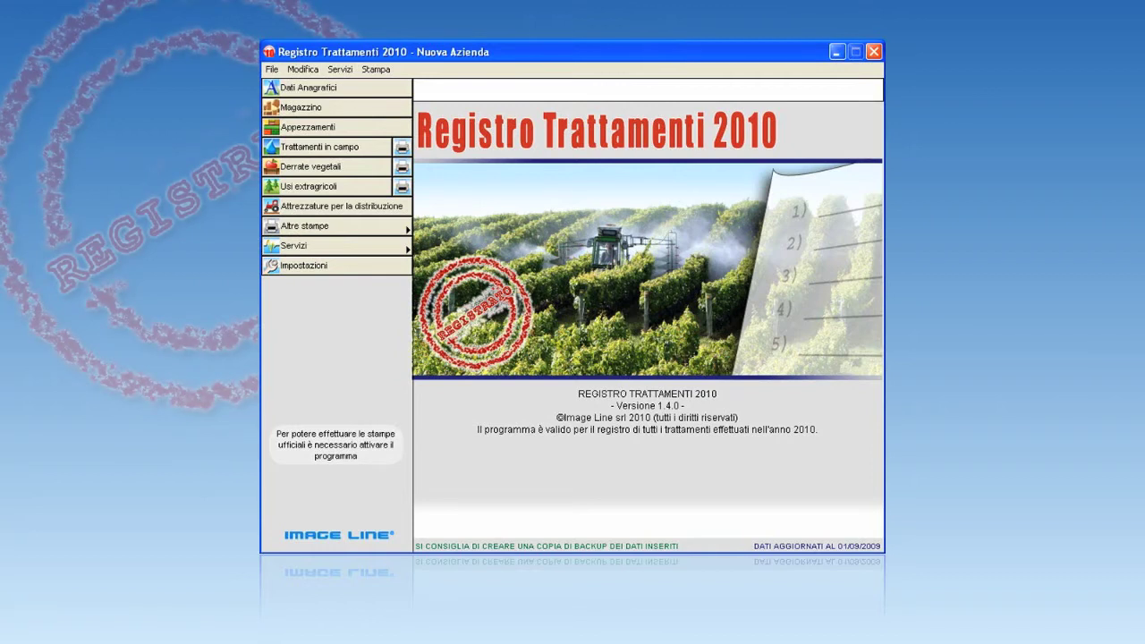
# Enter the company name Azienda Agricola Rossi and the farm's street address, town, province and postal code.
pyautogui.click(397, 90)
pyautogui.hotkey('ctrl', 'a')
pyautogui.press('BackSpace')
pyautogui.write('Azienda Agricola Rossi')
pyautogui.click(473, 166)
pyautogui.press('Tab')
pyautogui.write('Faenza')
pyautogui.press('Tab')
pyautogui.write('RA')
pyautogui.press('Tab')
pyautogui.write('48018')
# Fill in the farm's telephone, fax, e-mail and VAT number.
pyautogui.click(461, 197)
pyautogui.press('Tab')
pyautogui.click(649, 198)
pyautogui.write('prova@email.it')
pyautogui.click(490, 235)
# Set the total surface to 10 ha and the cultivated area (SAU) to 9 ha.
pyautogui.click(476, 328)
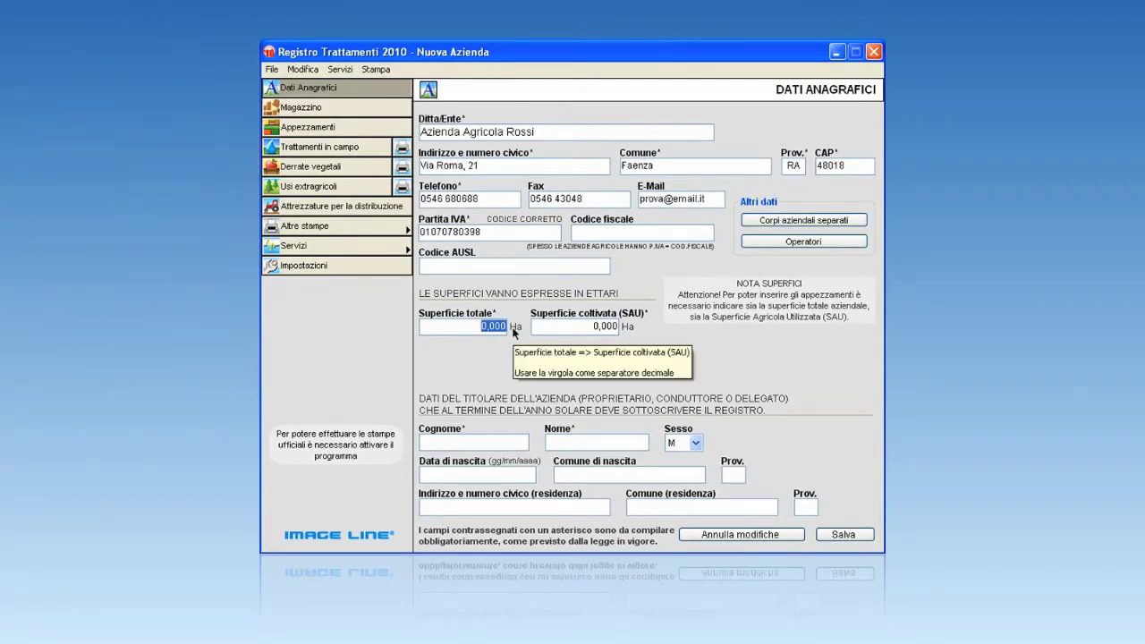
pyautogui.write('10')
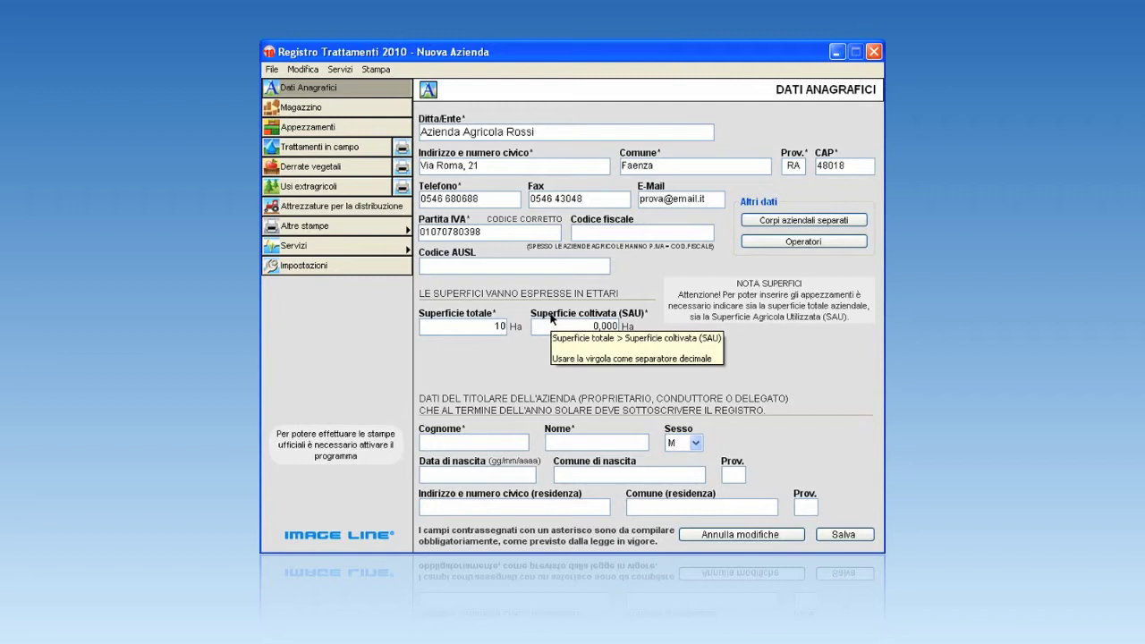
pyautogui.click(586, 327)
pyautogui.write('9')
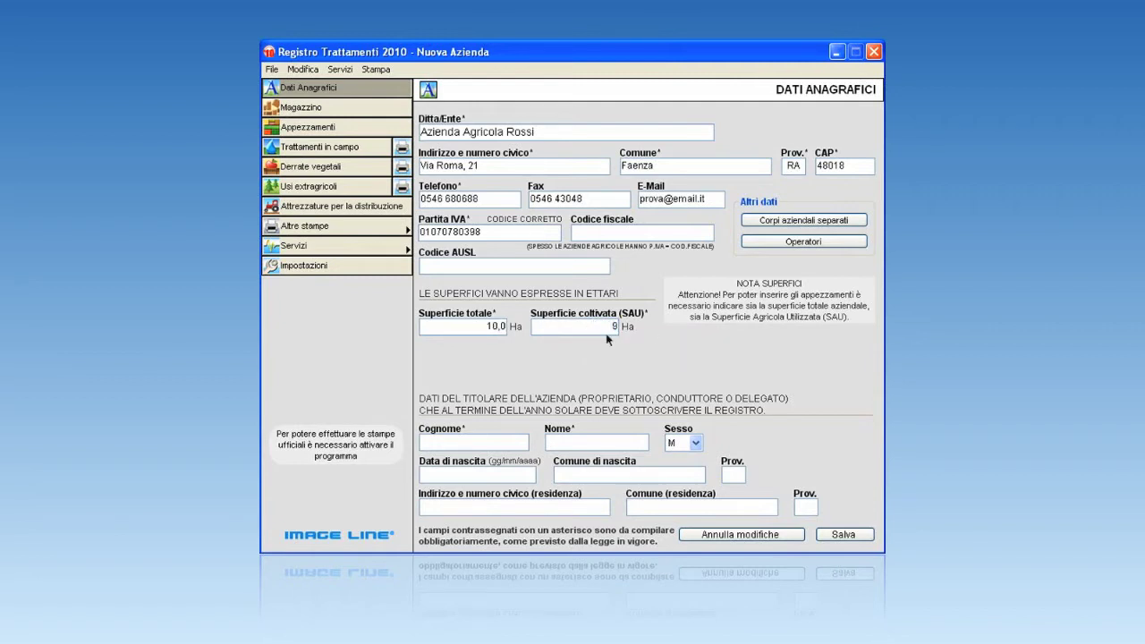
# Add and save a separate farm site in Faenza with its street address.
pyautogui.click(803, 220)
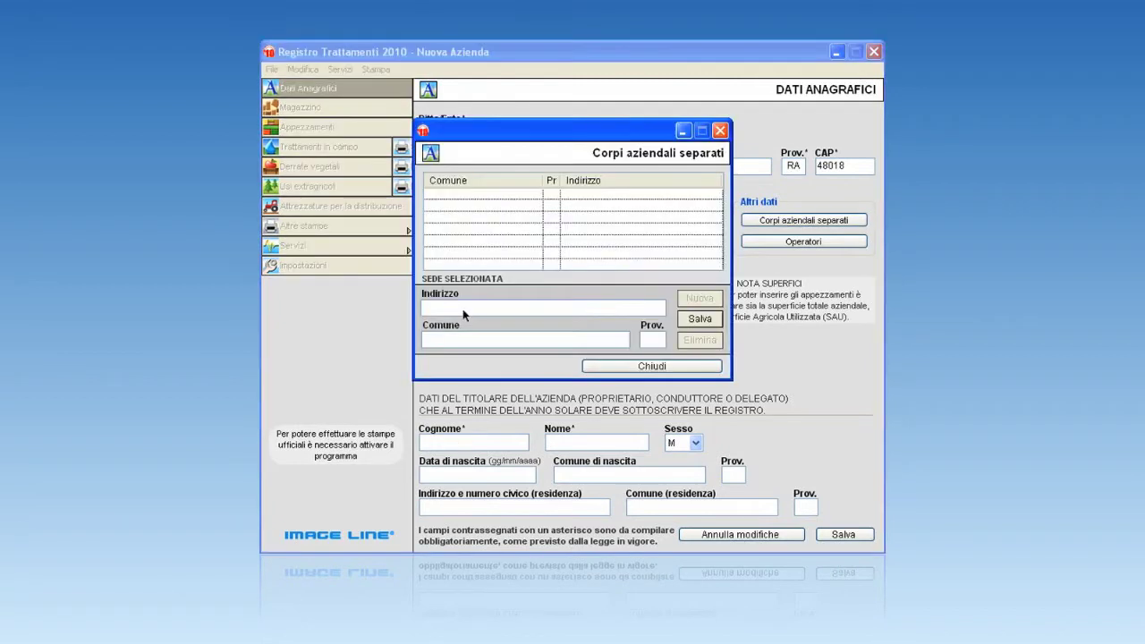
pyautogui.write('Via Galamina')
pyautogui.click(499, 345)
pyautogui.write('Faenza')
pyautogui.click(699, 319)
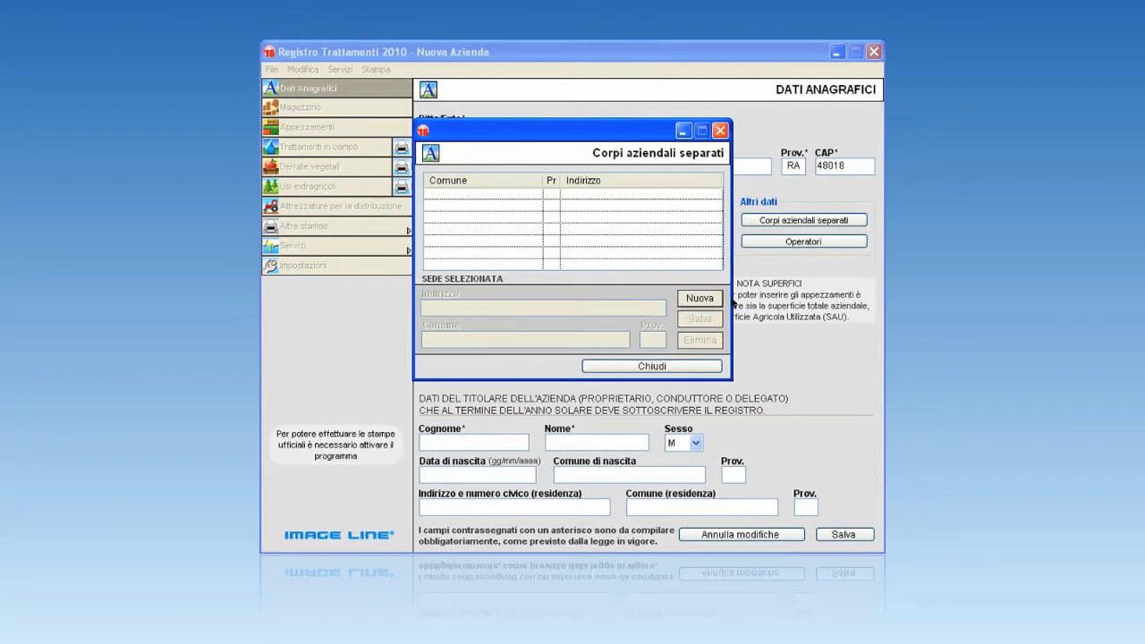
pyautogui.click(667, 366)
# Add and save a treatment operator with the operator's surname and first name.
pyautogui.click(803, 242)
pyautogui.click(467, 291)
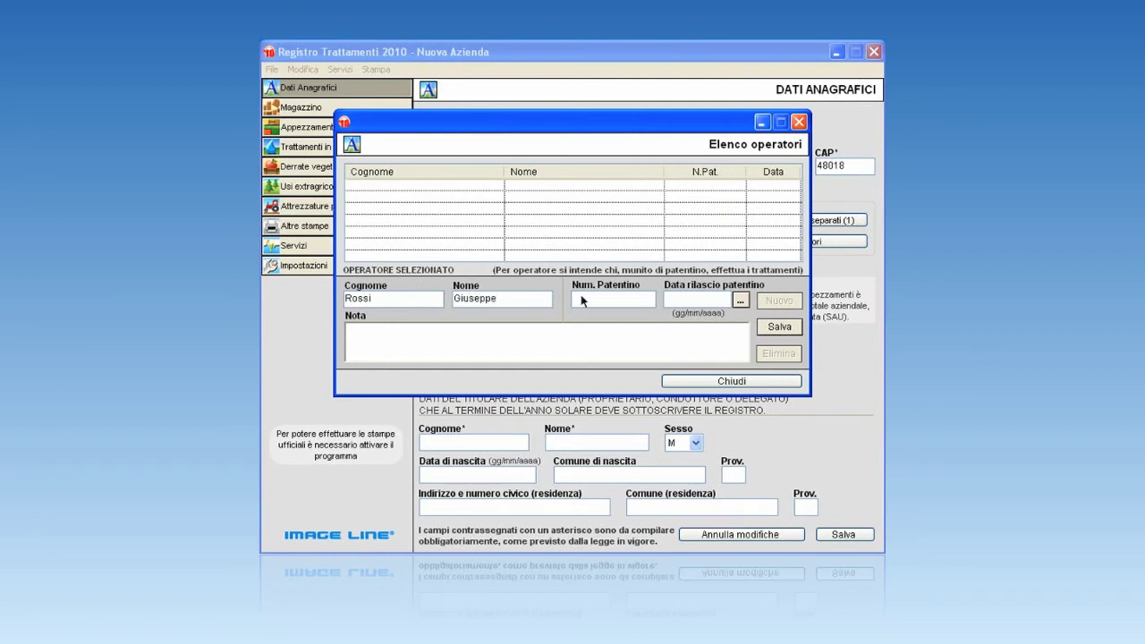
pyautogui.click(781, 327)
# Enter the owner's surname, first name, birth date and birthplace.
pyautogui.click(732, 381)
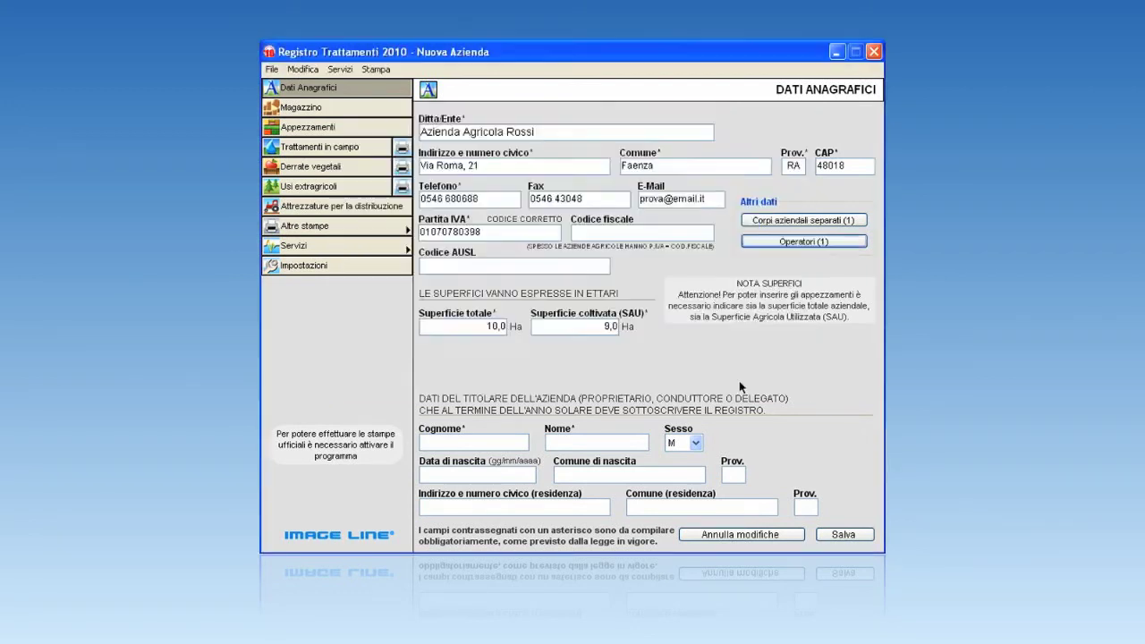
pyautogui.click(467, 444)
pyautogui.click(581, 442)
pyautogui.click(491, 481)
pyautogui.write('28/02/1979')
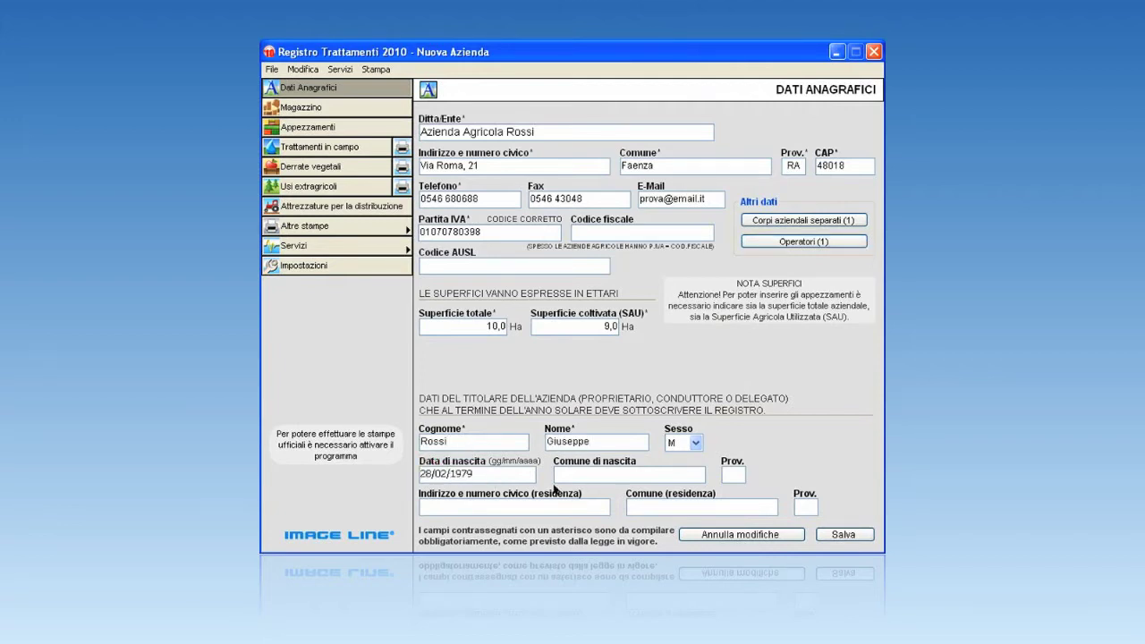
pyautogui.click(579, 476)
pyautogui.write('Faenza')
# Fill in the owner's residence address and town, and save the company record.
pyautogui.click(504, 503)
pyautogui.click(646, 508)
pyautogui.write('Faenza')
pyautogui.click(795, 508)
pyautogui.click(845, 535)
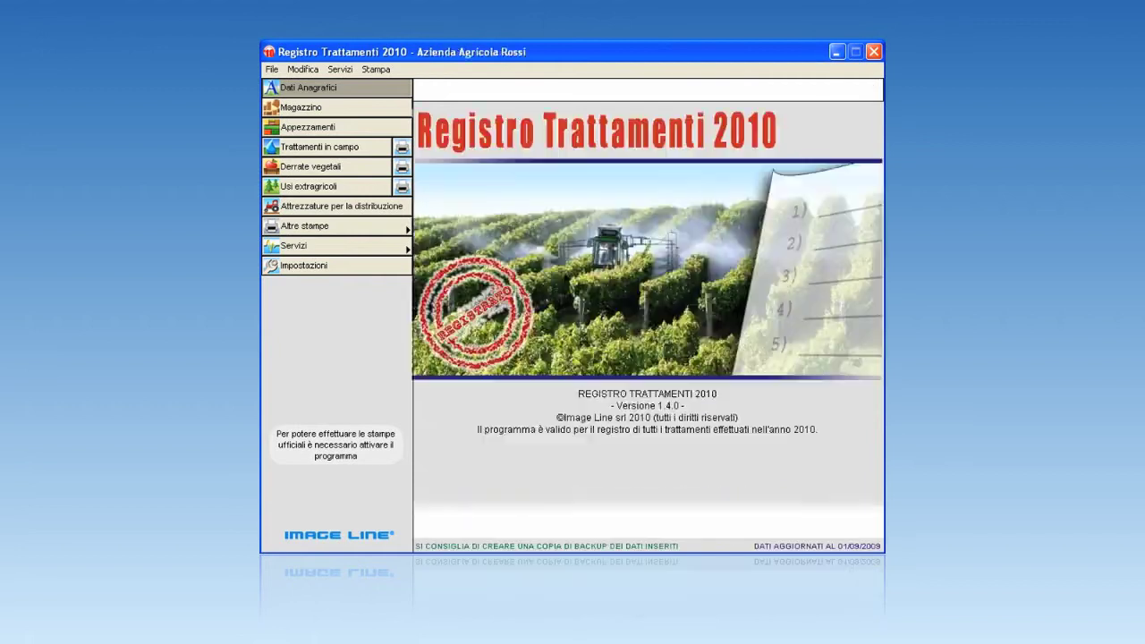
# Insert a Giacenza anno precedente stock of 10 TRISCABOL DG, then go to Appezzamenti.
pyautogui.click(396, 112)
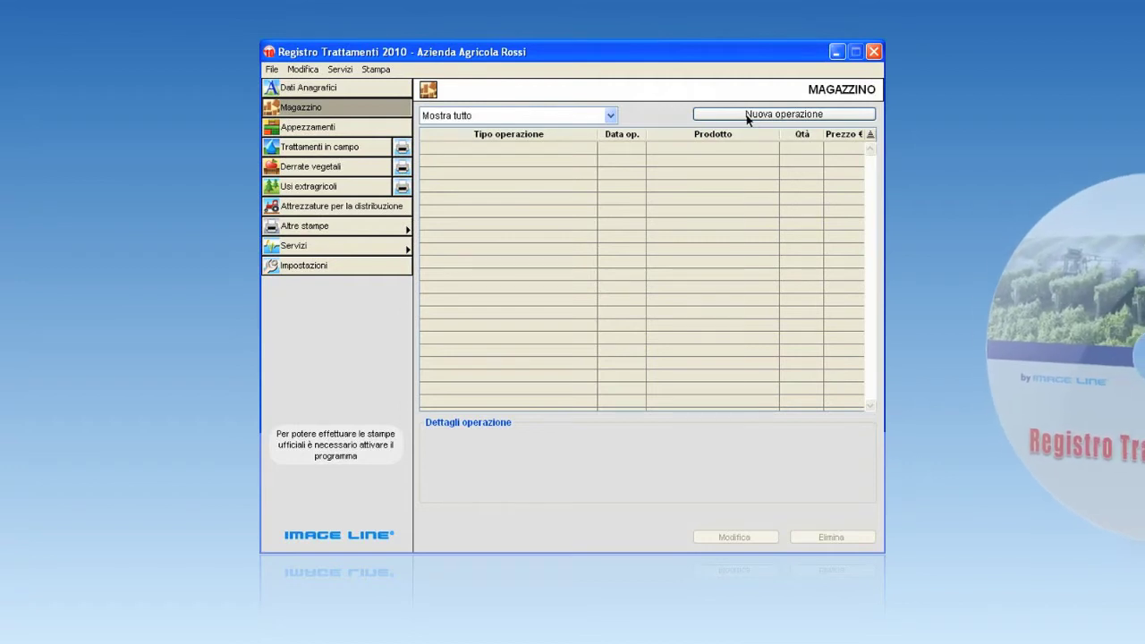
pyautogui.click(748, 115)
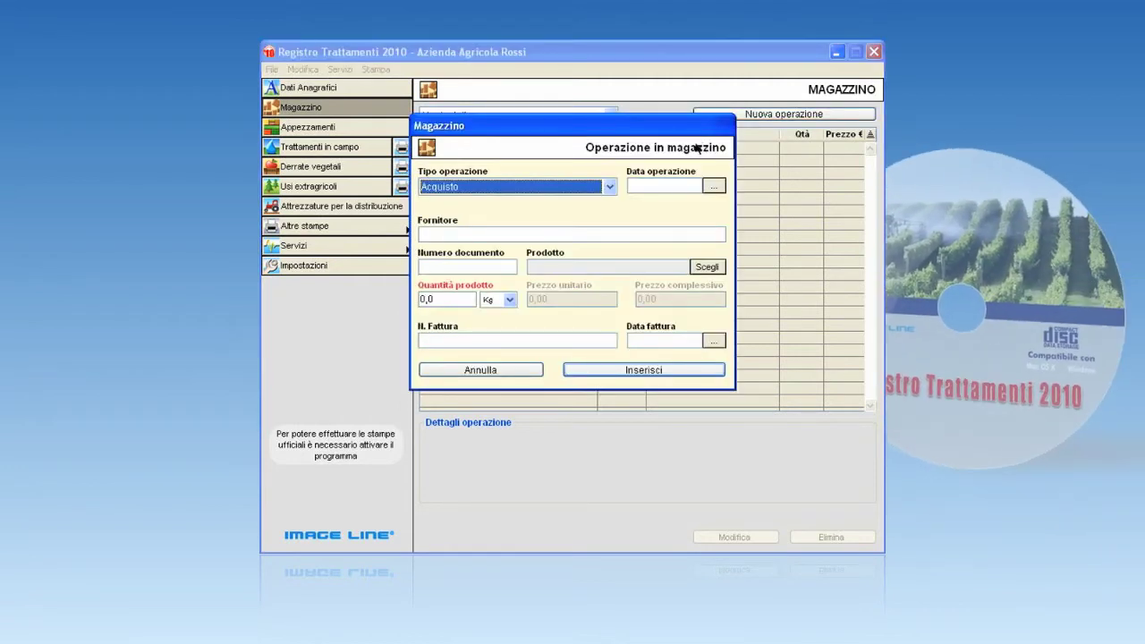
pyautogui.click(611, 185)
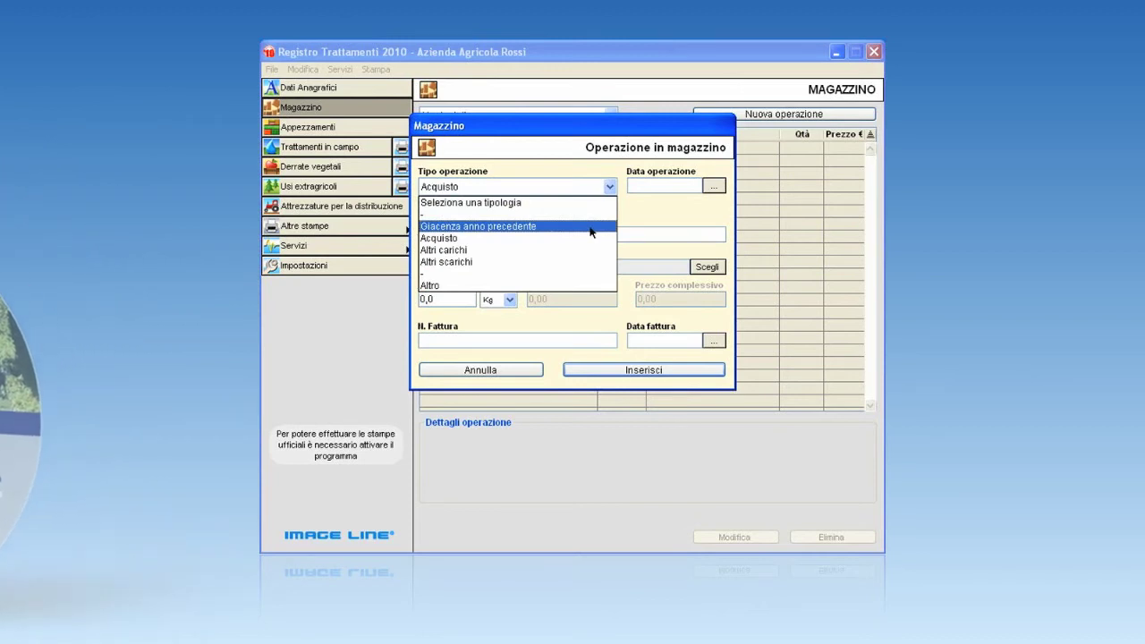
pyautogui.click(590, 232)
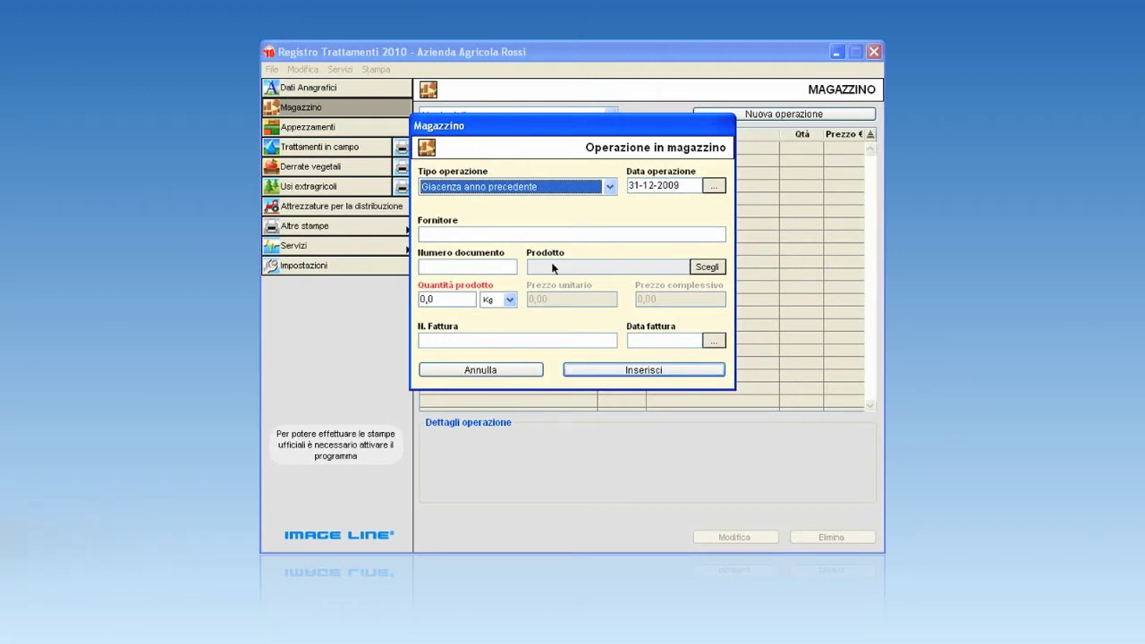
pyautogui.click(699, 267)
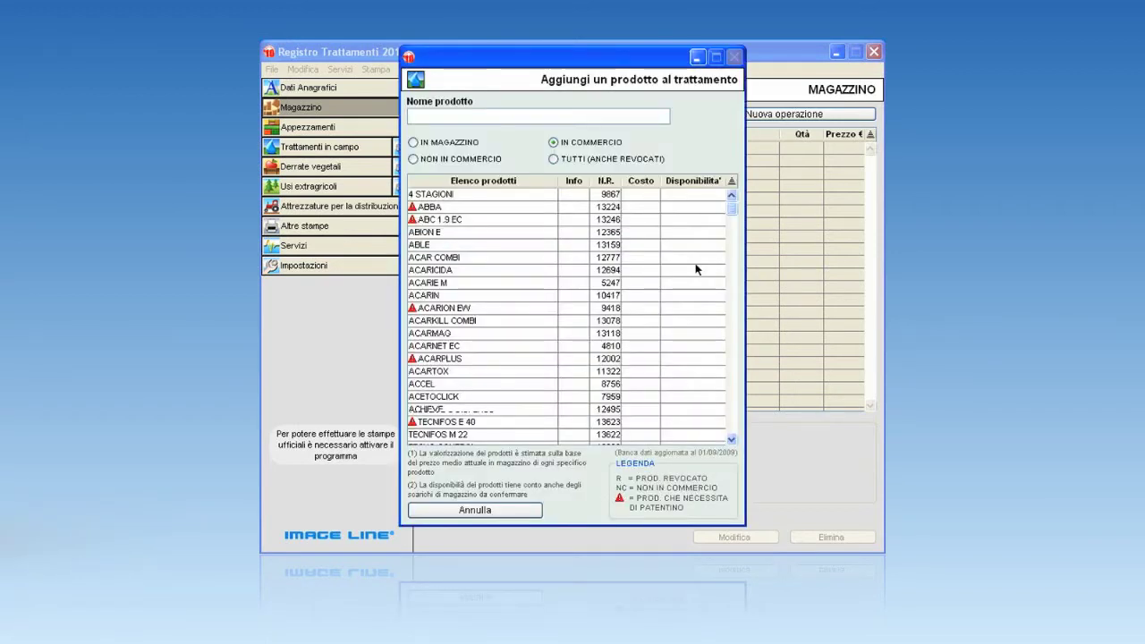
pyautogui.write('triscabol')
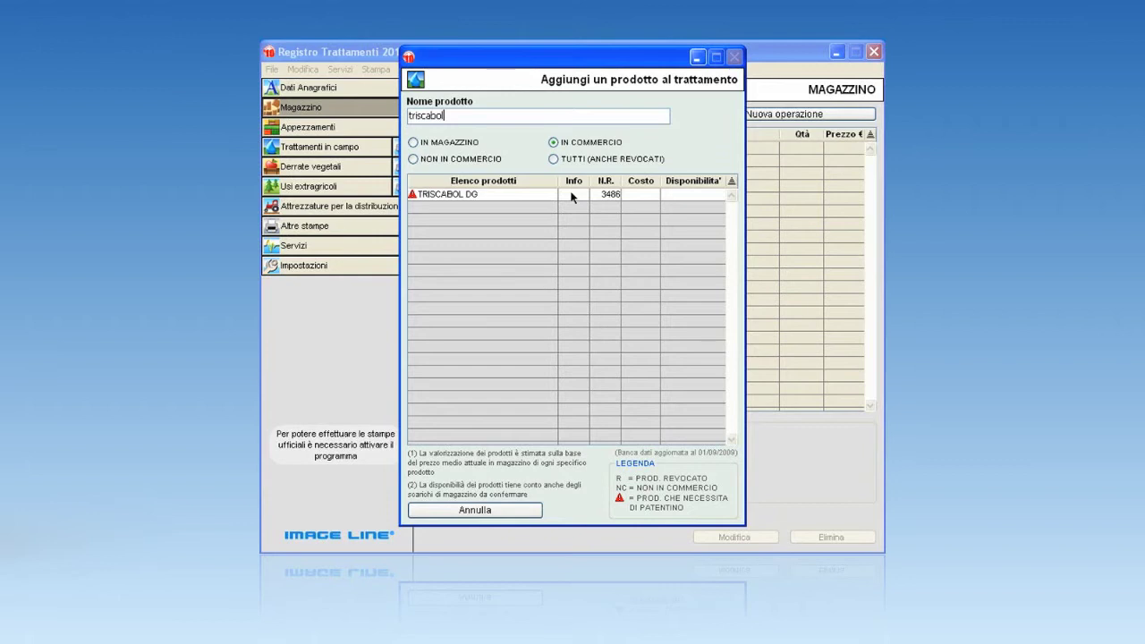
pyautogui.doubleClick(572, 195)
pyautogui.click(420, 300)
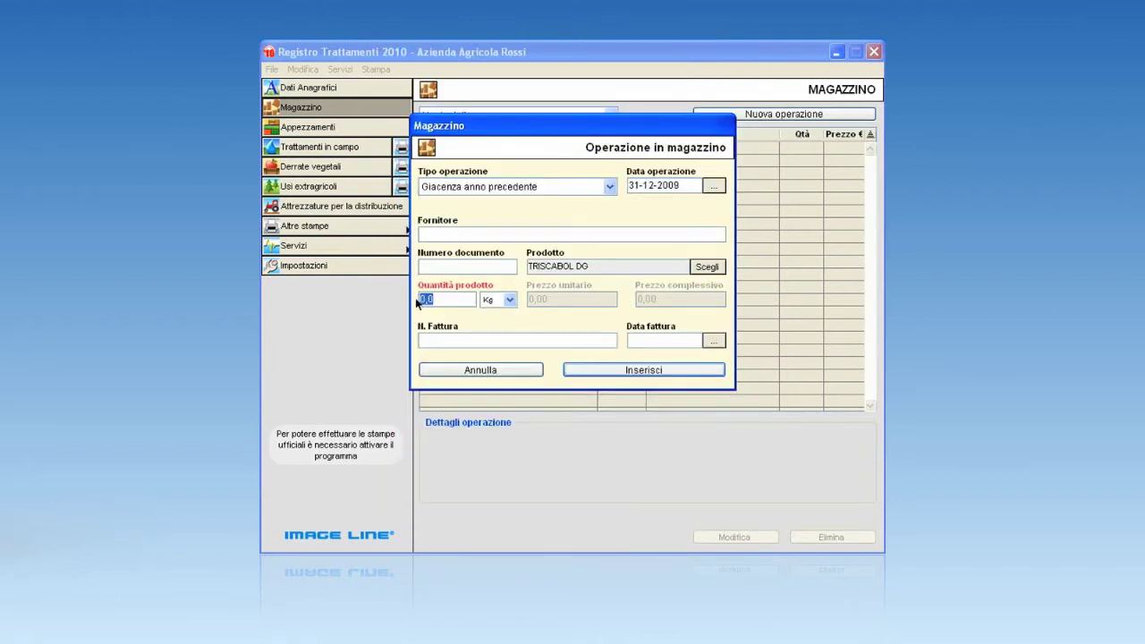
pyautogui.write('10')
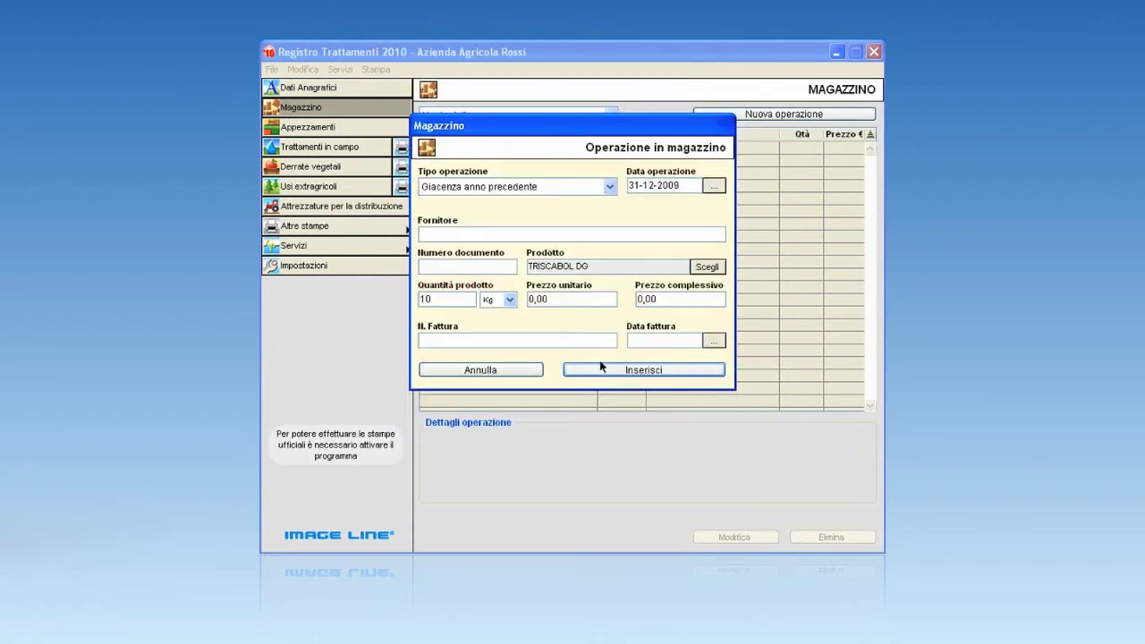
pyautogui.click(602, 367)
pyautogui.click(385, 127)
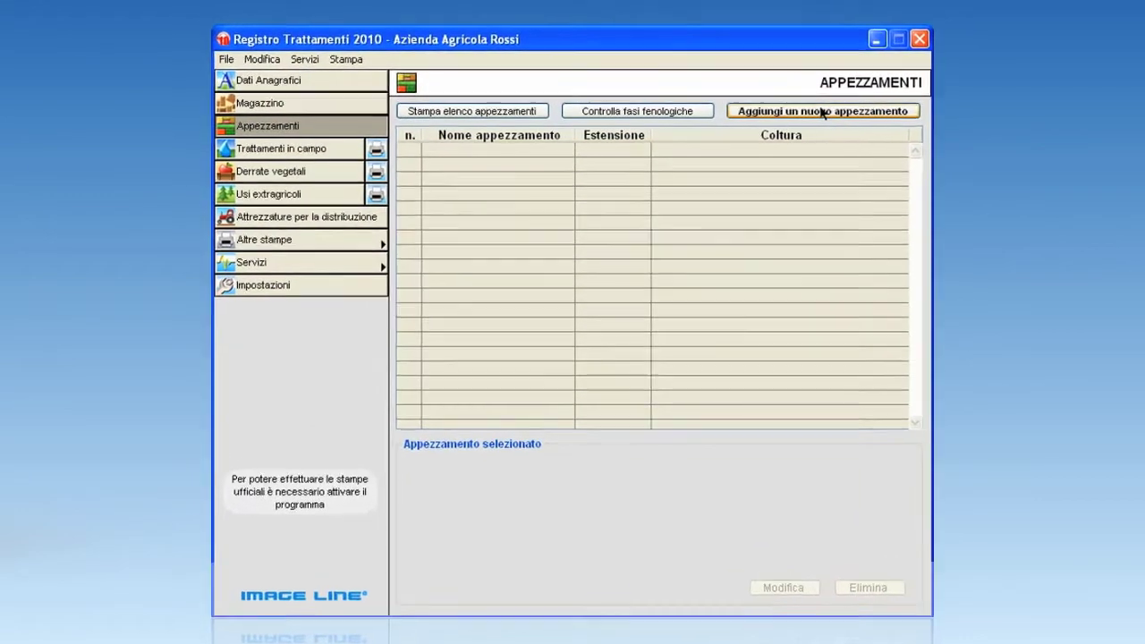
# Create plot Pesco 1 with crop Pesco-nettarine-percoche, variety Stark Red Gold, marked perennial.
pyautogui.click(821, 111)
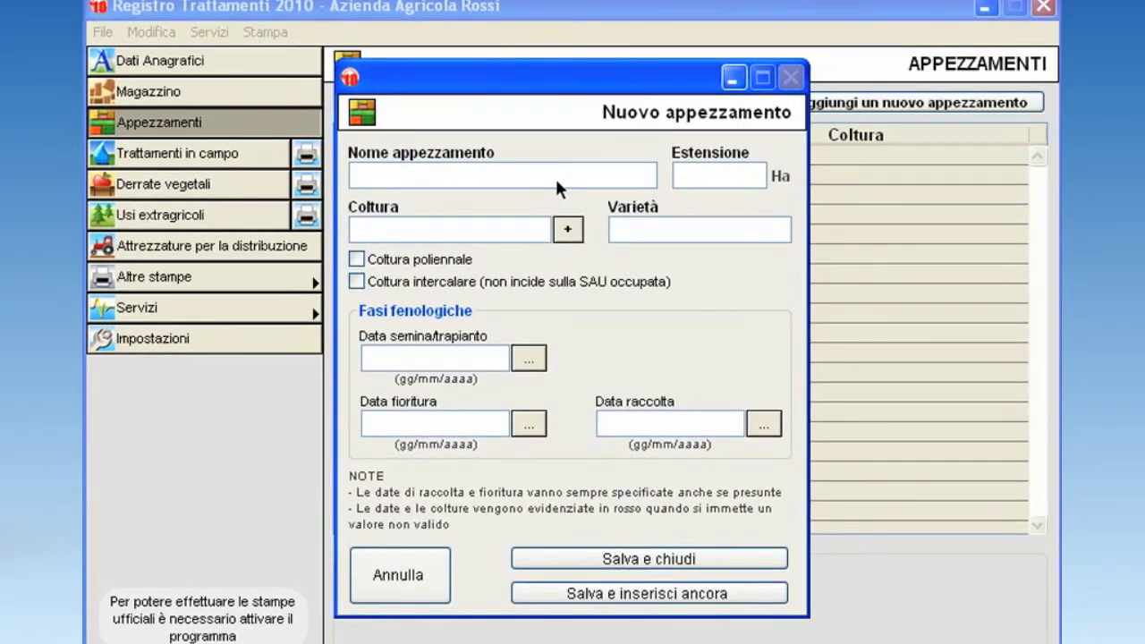
pyautogui.click(556, 181)
pyautogui.write('Pesco 1')
pyautogui.click(477, 230)
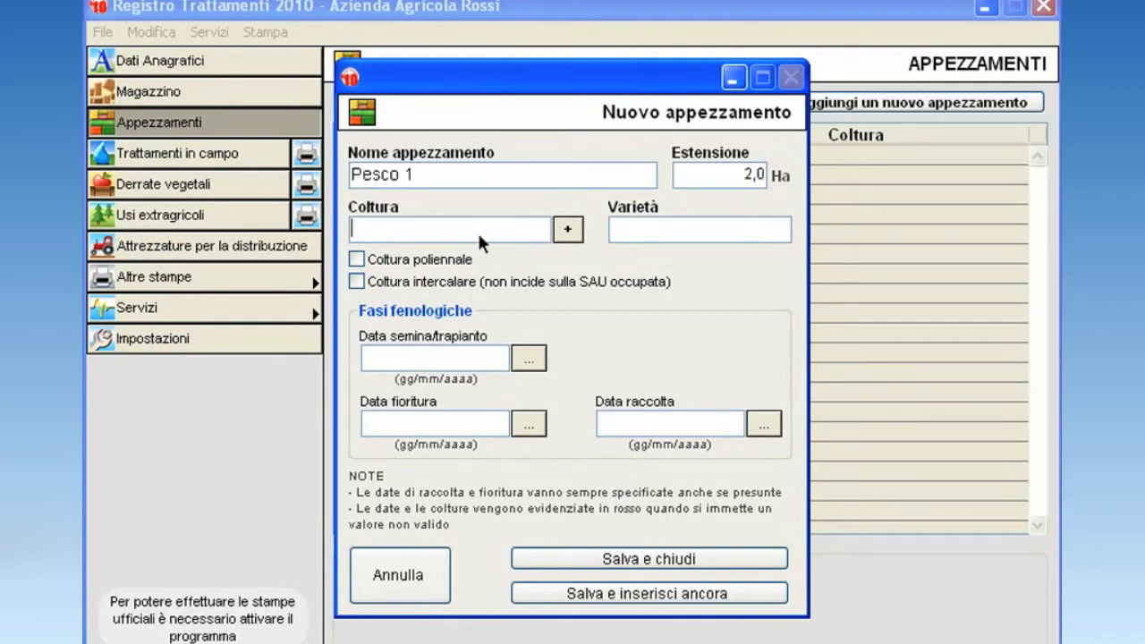
pyautogui.write('Pesco-nettarine-percoche')
pyautogui.click(652, 228)
pyautogui.write('Stark Red Gold')
pyautogui.click(357, 258)
# Set planting 29/11/2003, flowering 21/03/2010 and harvest 15/07/2010 dates, and save the plot.
pyautogui.click(479, 356)
pyautogui.write('29/11/2003')
pyautogui.click(439, 416)
pyautogui.write('21/03/2010')
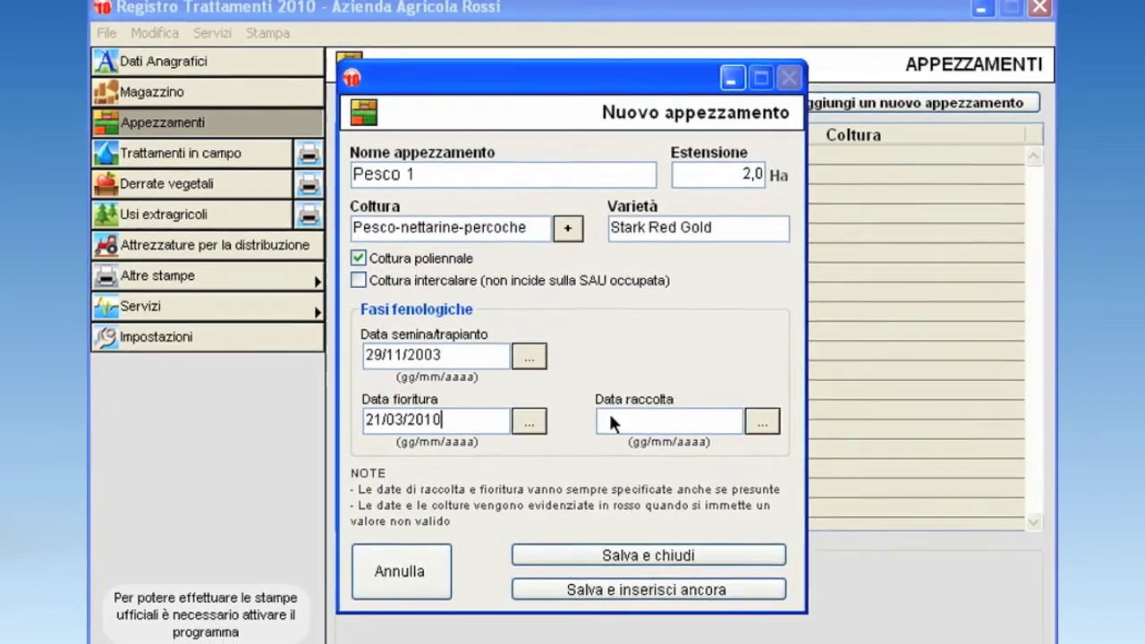
pyautogui.click(617, 421)
pyautogui.write('15/07/2010')
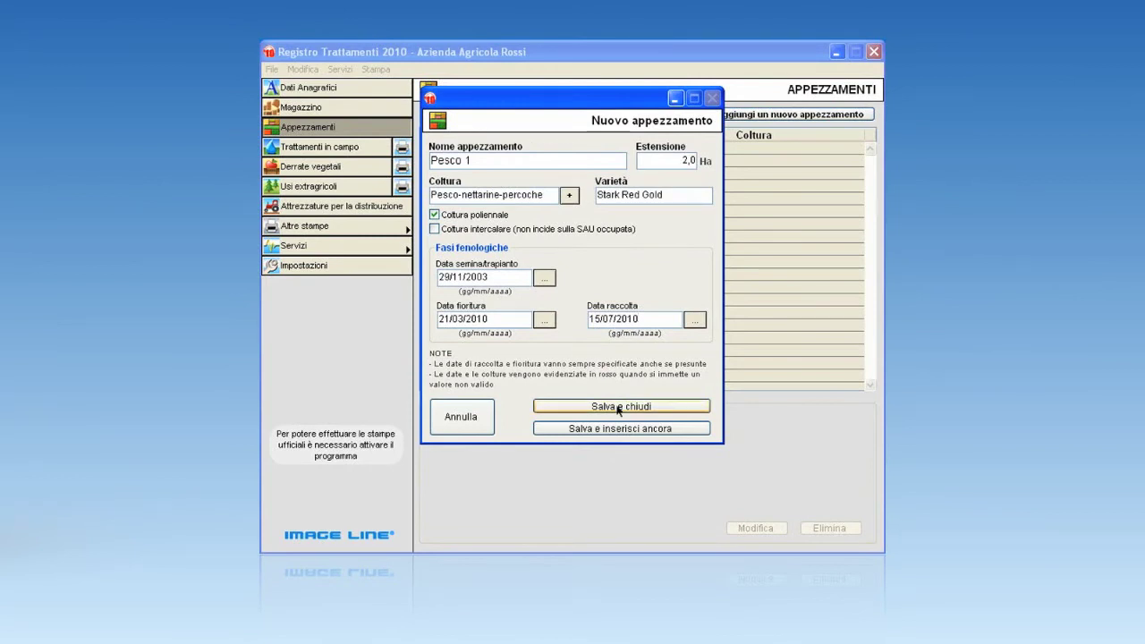
pyautogui.click(619, 406)
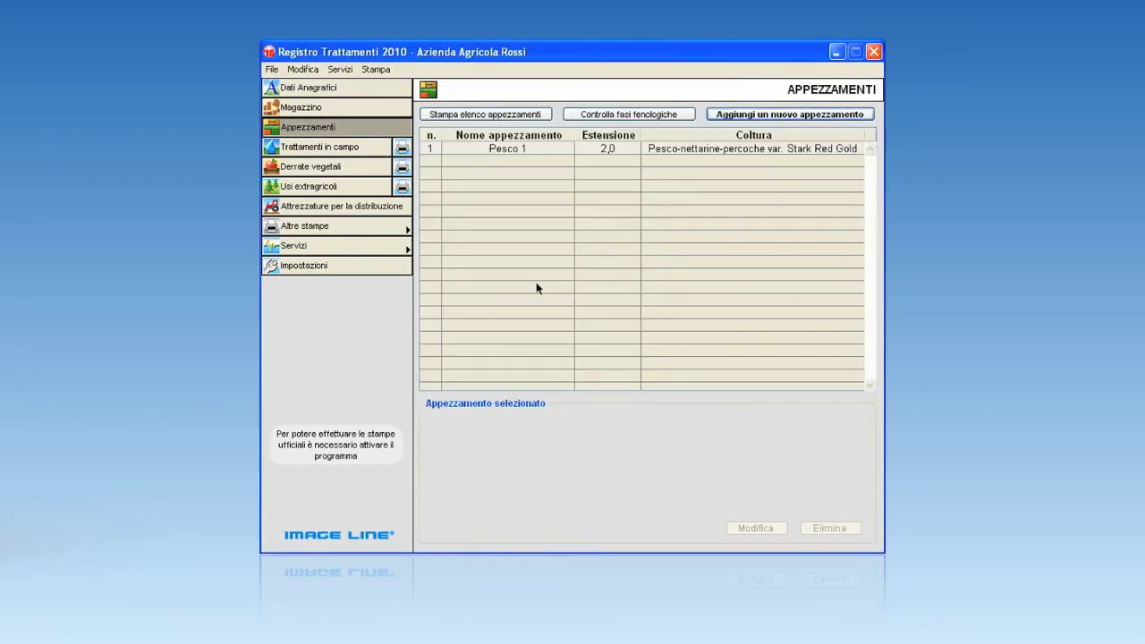
pyautogui.click(348, 153)
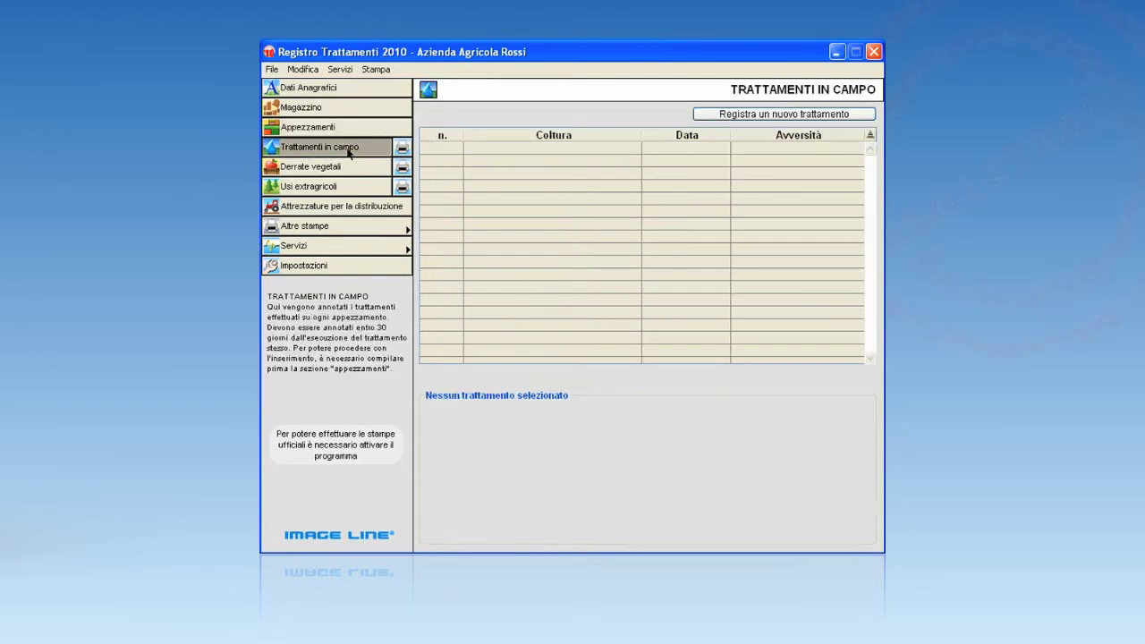
# Start a new treatment for Pesco-nettarine-percoche and assign it to plot Pesco 1.
pyautogui.click(747, 115)
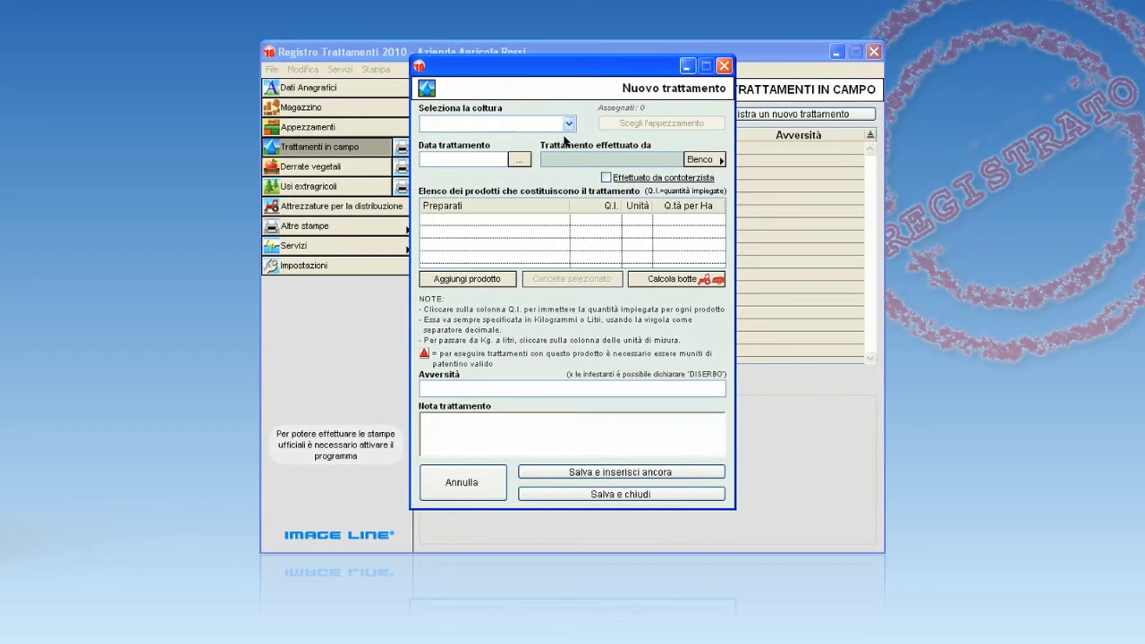
pyautogui.click(569, 124)
pyautogui.click(537, 138)
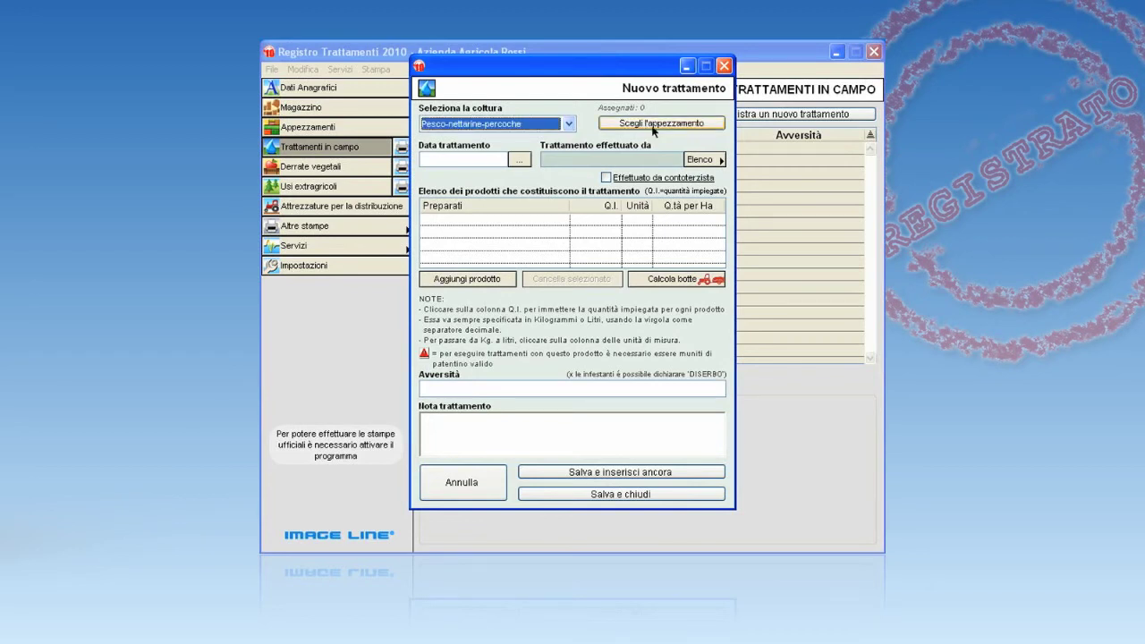
pyautogui.click(653, 125)
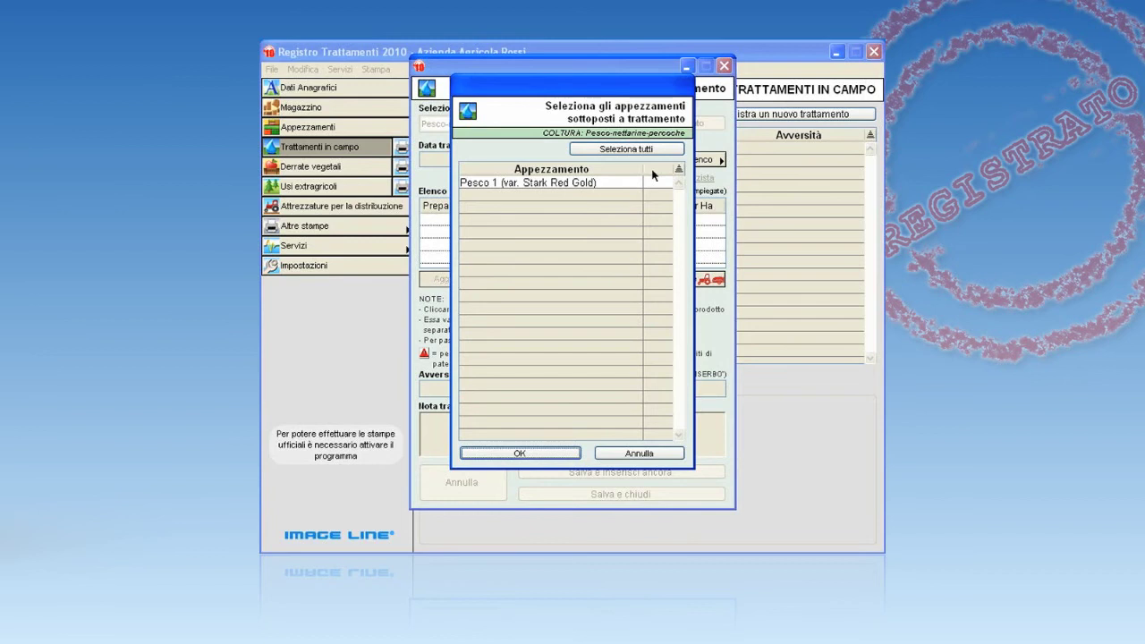
pyautogui.click(653, 182)
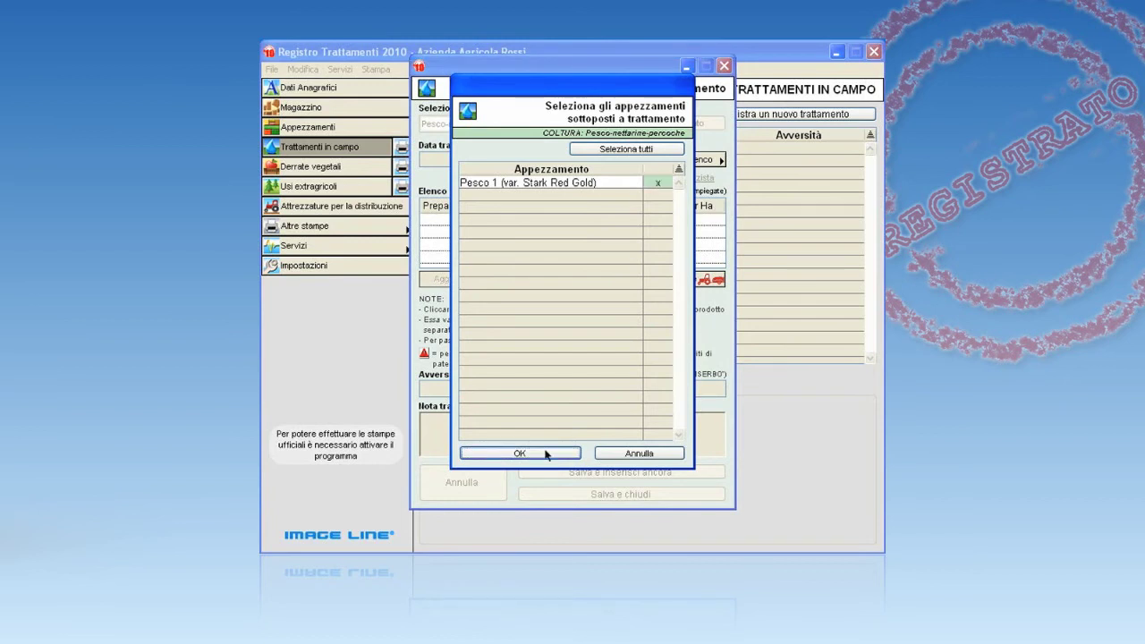
pyautogui.click(546, 453)
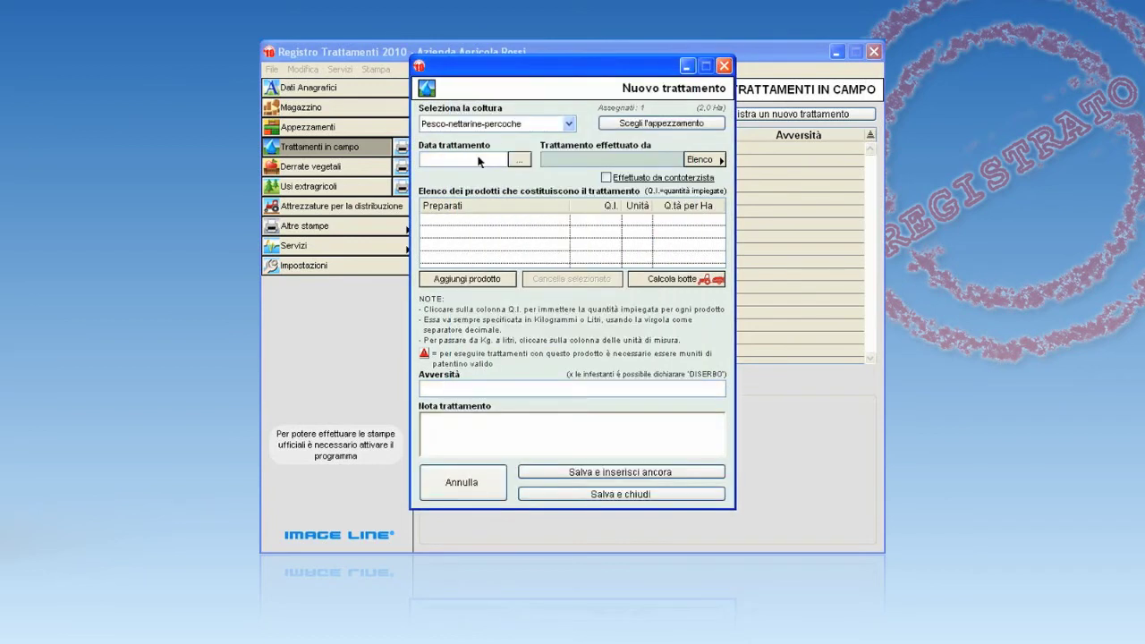
# Set the treatment date to 15/01/2010 and pick the farm operator.
pyautogui.click(479, 161)
pyautogui.write('15/01/2010')
pyautogui.click(698, 159)
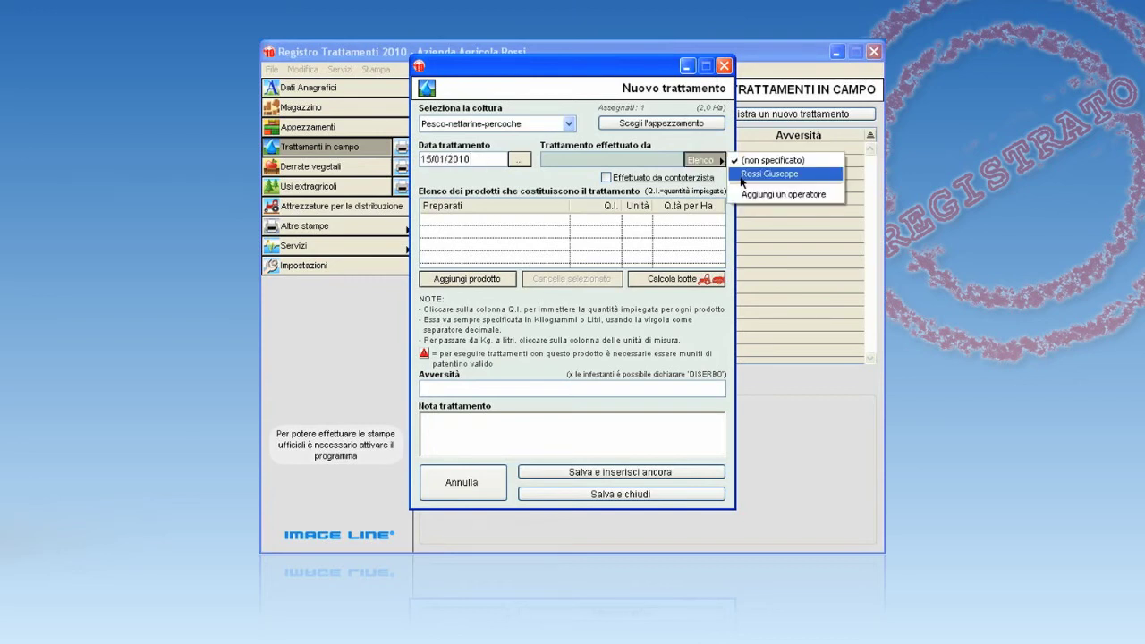
pyautogui.click(741, 176)
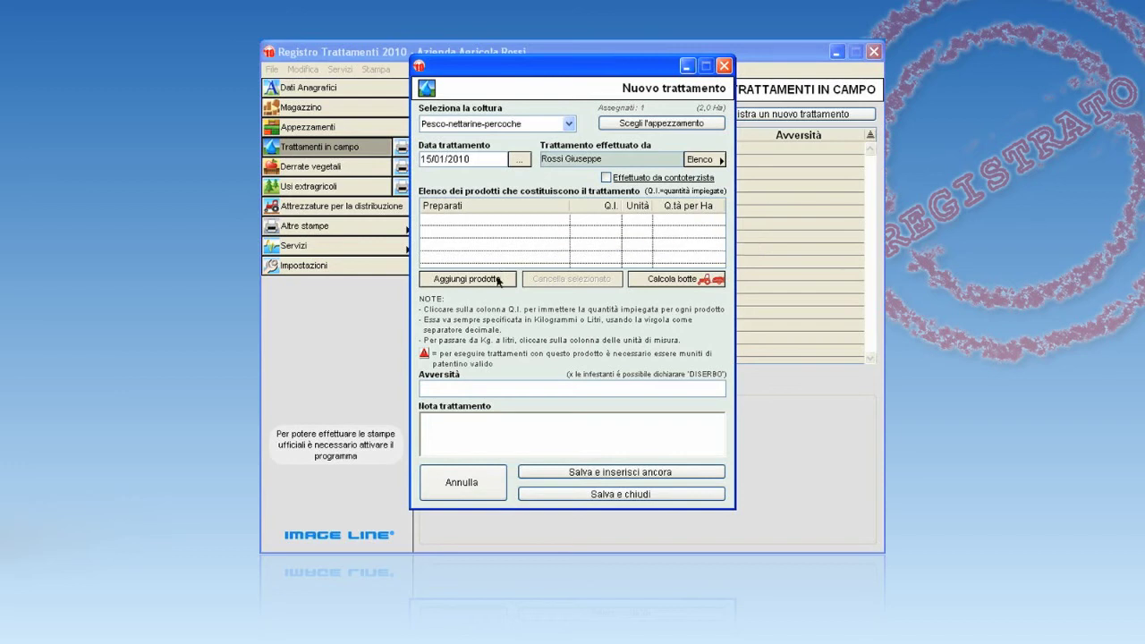
# Add TRISCABOL DG at 1,5 against Bolla del pesco and save the treatment.
pyautogui.click(498, 280)
pyautogui.doubleClick(503, 199)
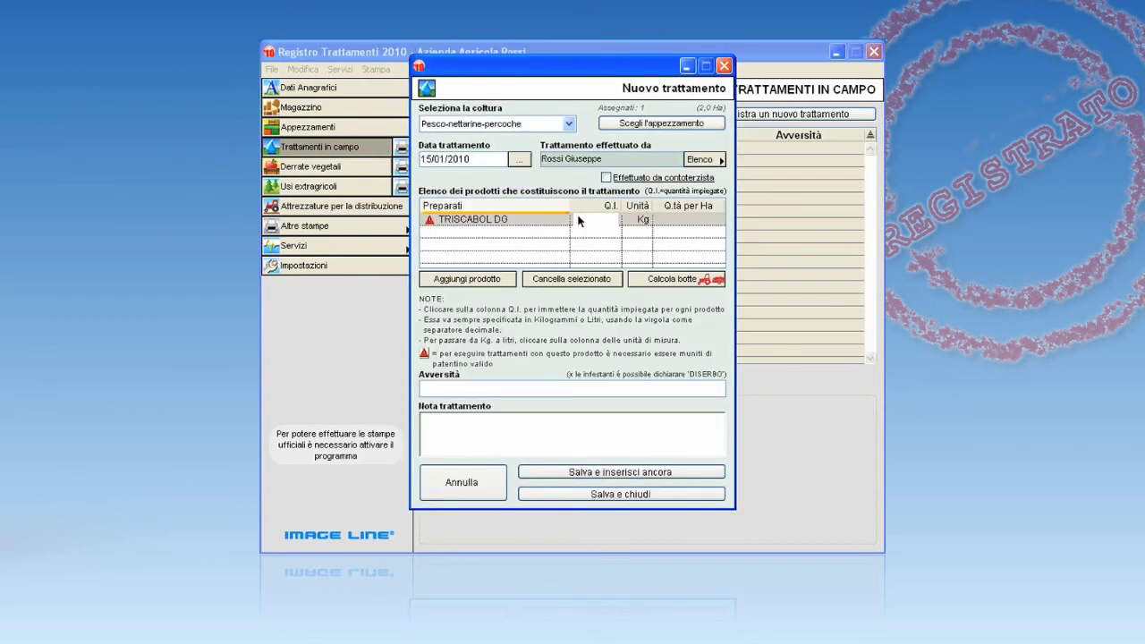
pyautogui.click(578, 220)
pyautogui.write('1,5')
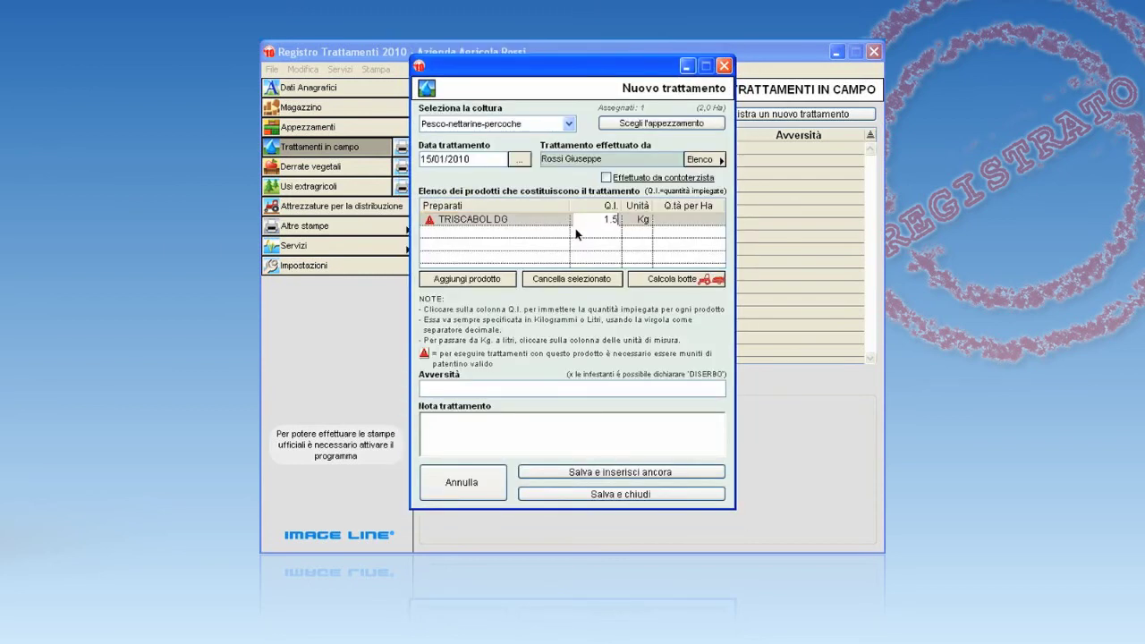
pyautogui.press('Return')
pyautogui.click(476, 391)
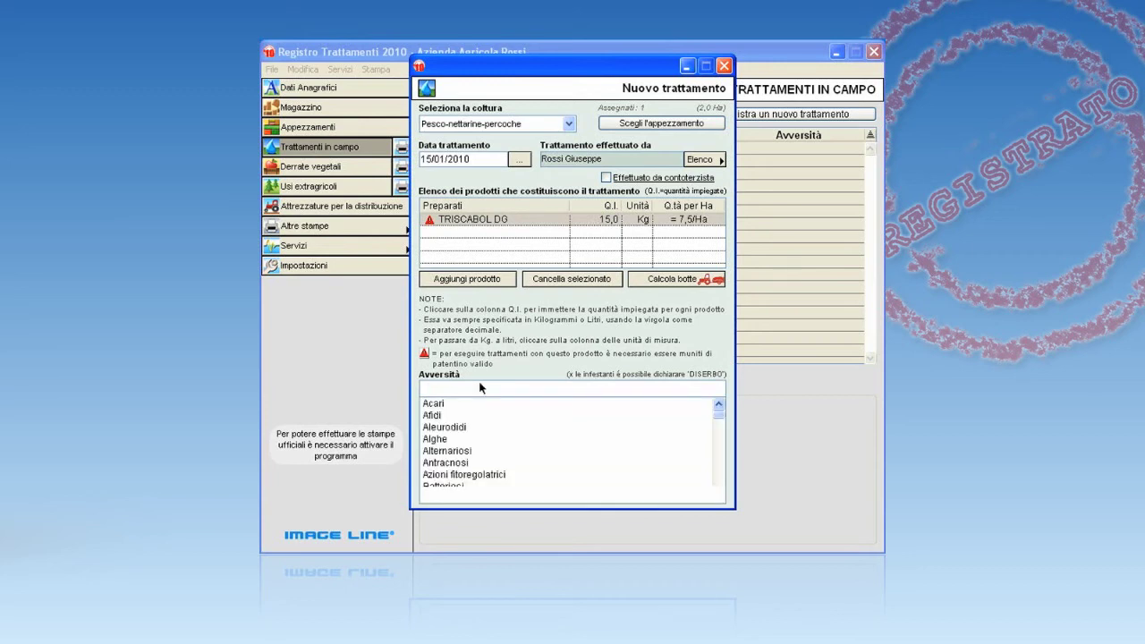
pyautogui.write('Bolla del pesco')
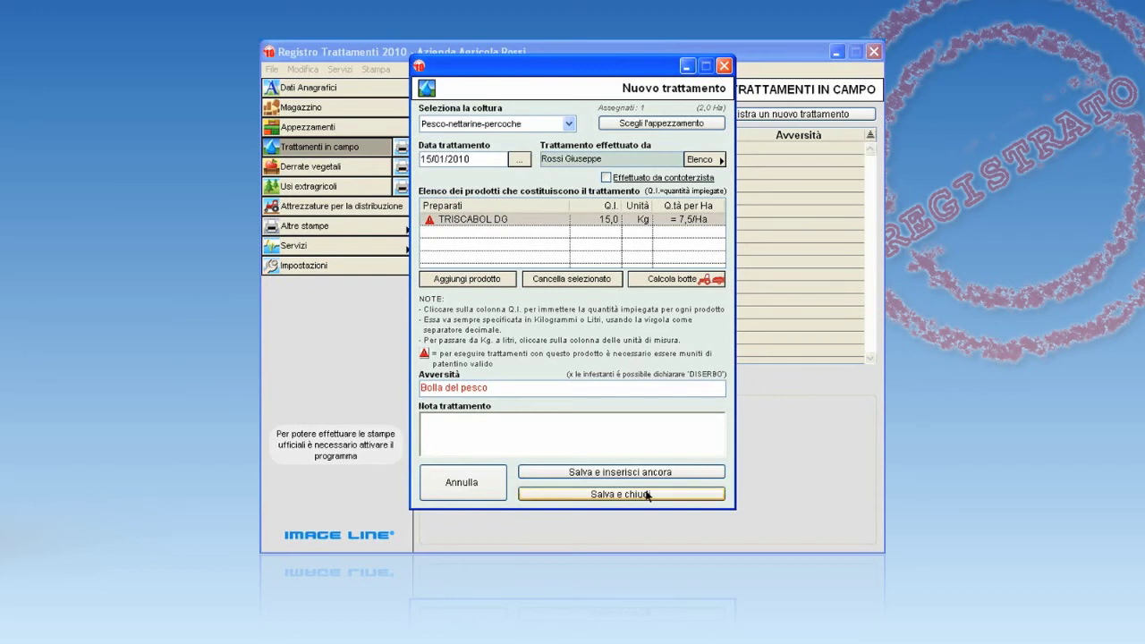
pyautogui.click(647, 496)
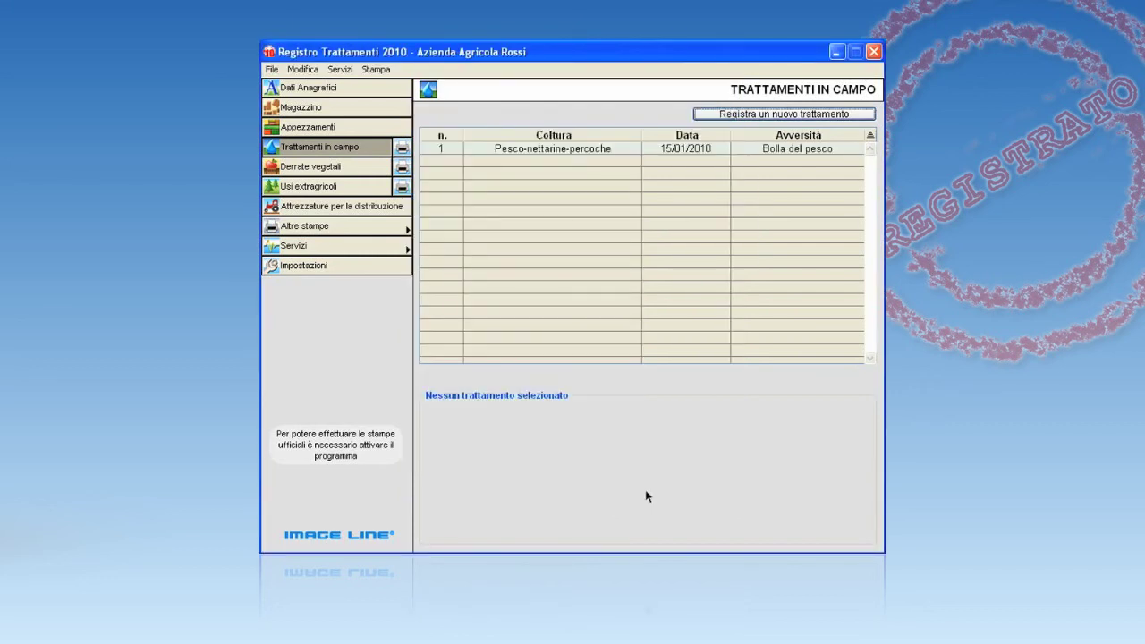